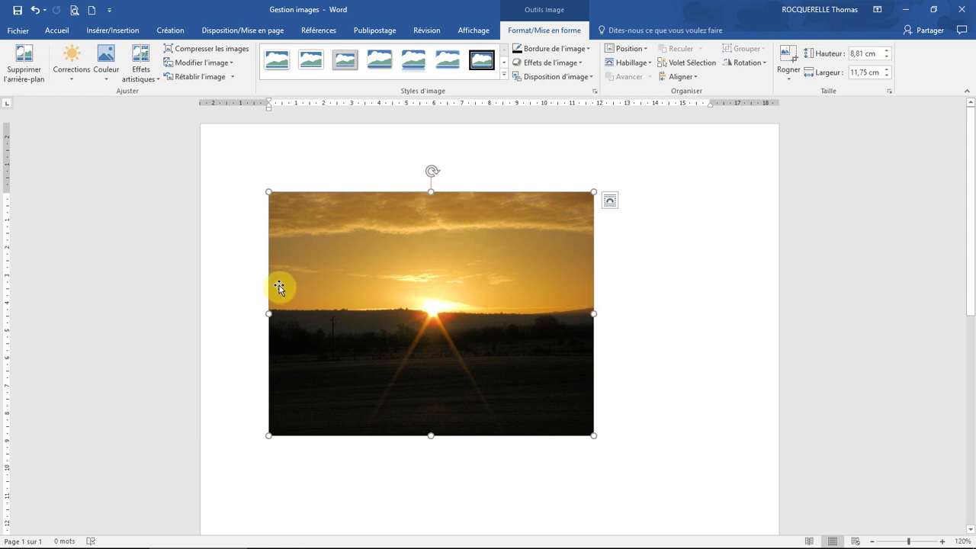
Undo the distorting horizontal stretch and earlier resizes, and enlarge the picture proportionally to about 9.77 cm high by 13.03 cm wide
left_click_drag(595, 314, 665, 320)
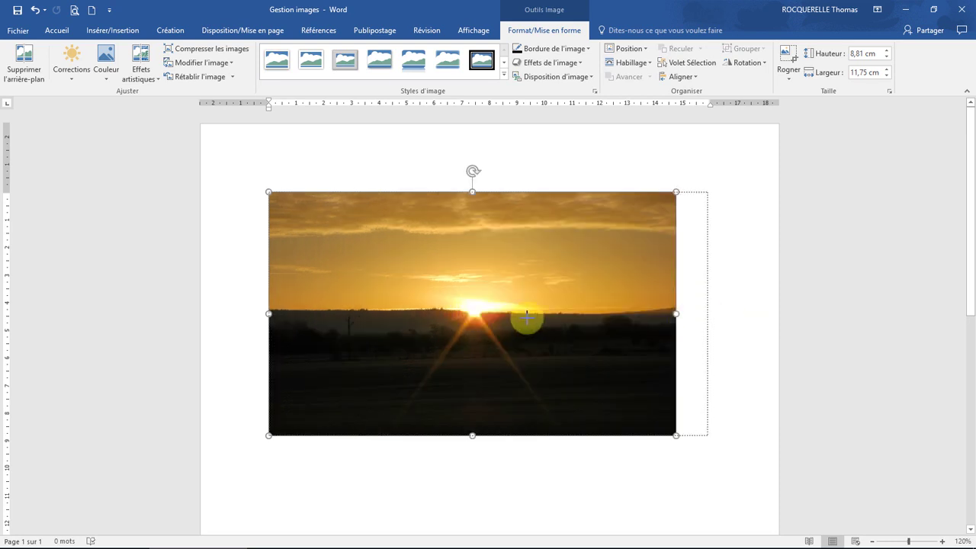
left_click(35, 10)
left_click(35, 10)
left_click(35, 10)
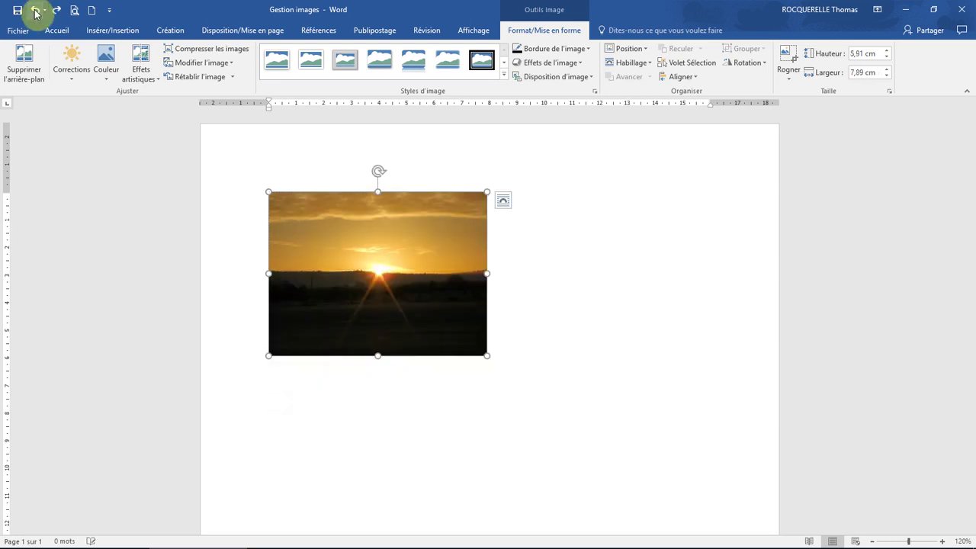
left_click_drag(487, 356, 628, 443)
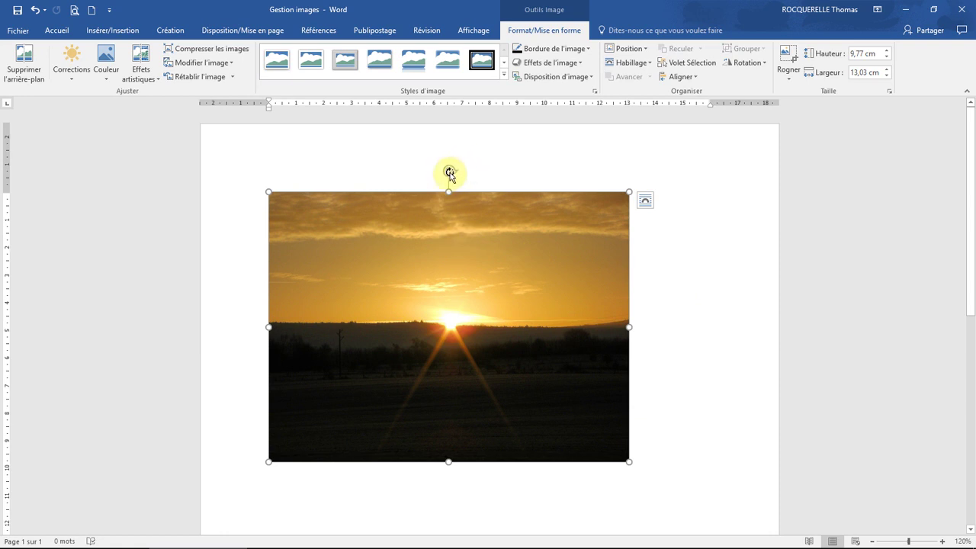
Try rotating the picture freely in both directions, and bring it back upright
left_click_drag(449, 171, 424, 170)
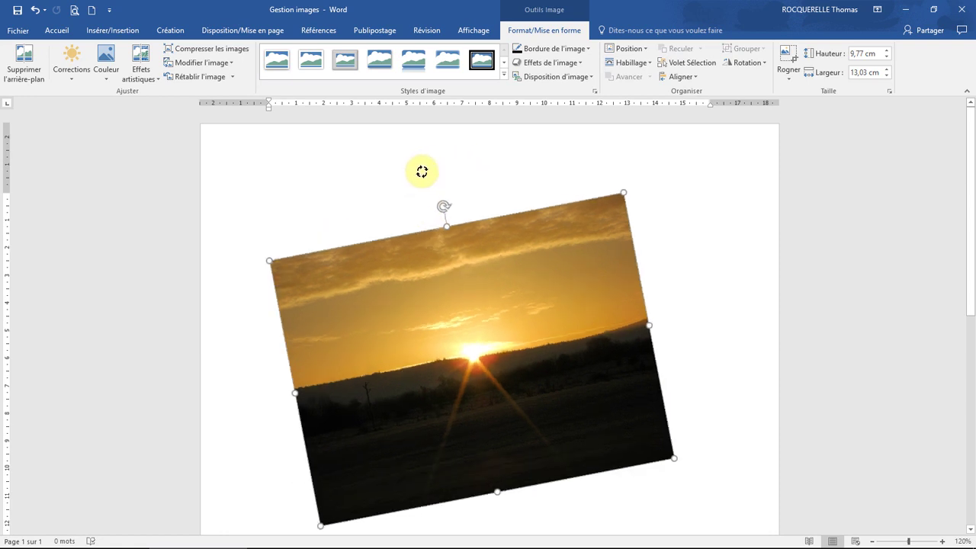
left_click_drag(508, 170, 533, 233)
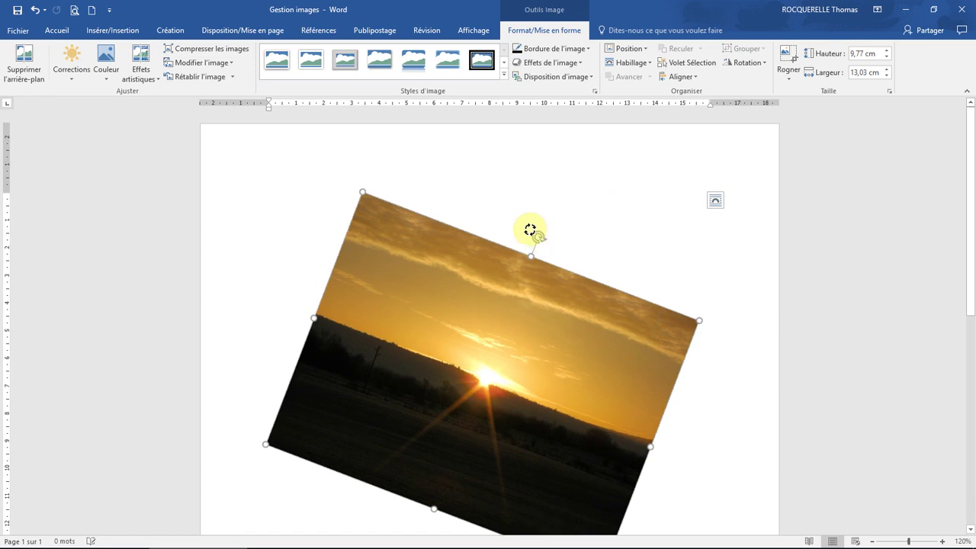
key("ctrl+z")
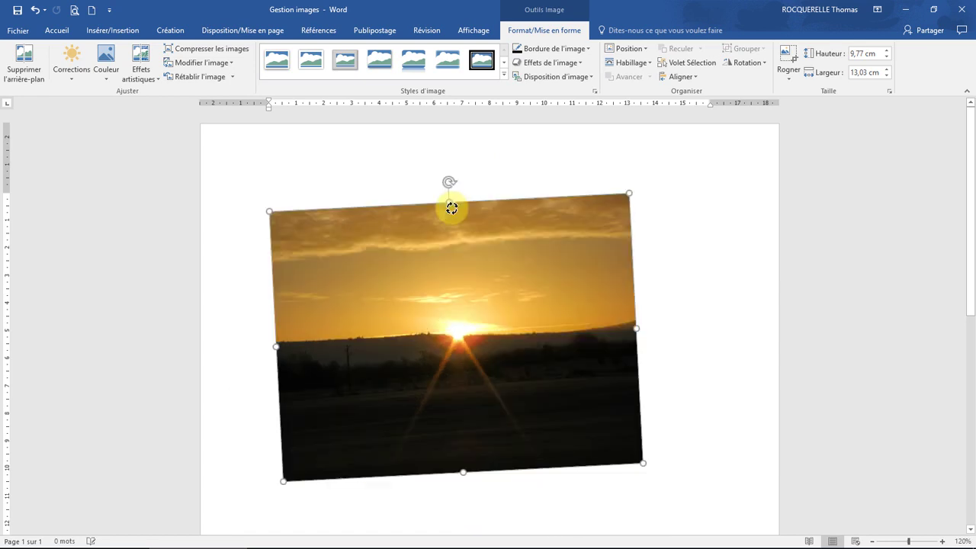
left_click_drag(451, 209, 493, 204)
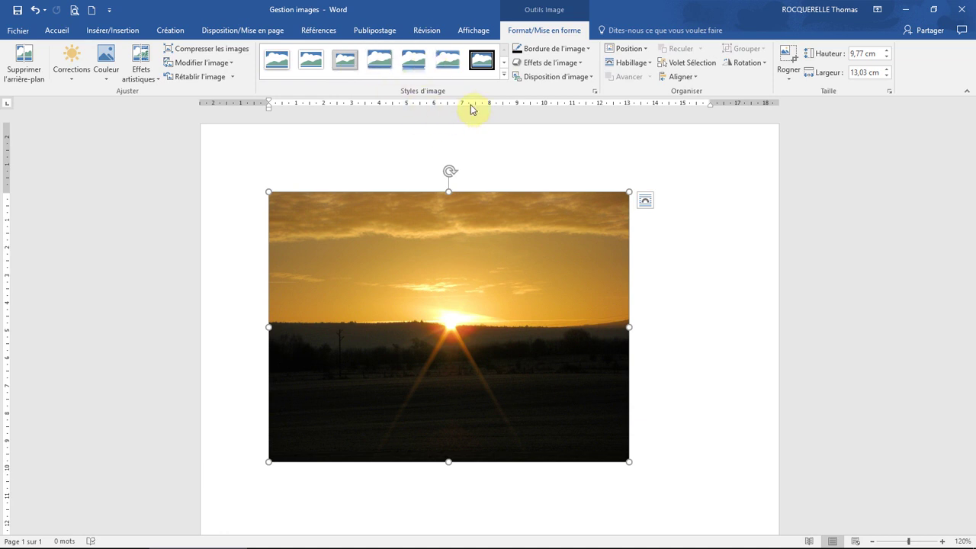
Apply the picture style with a bevelled edge, perspective tilt and reflection to the sunset picture
left_click(503, 76)
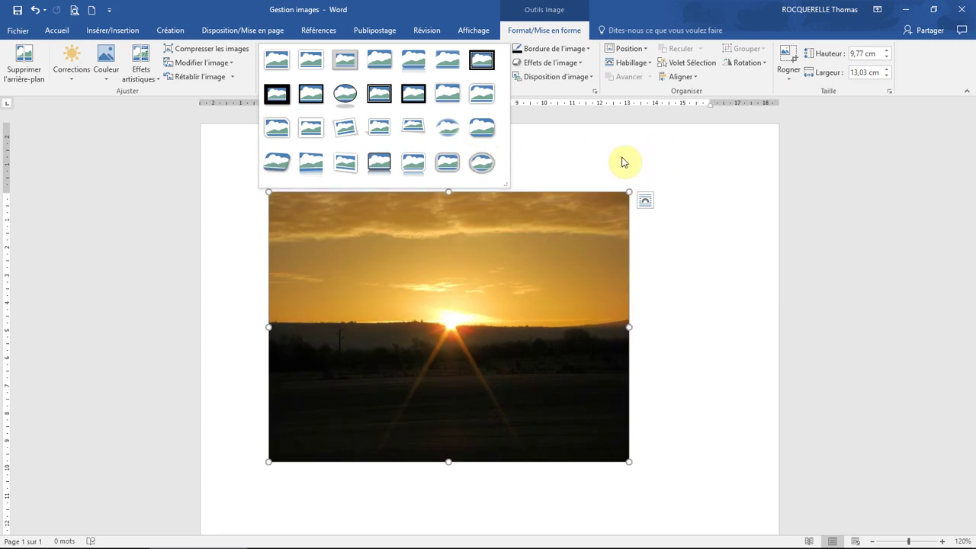
left_click(549, 230)
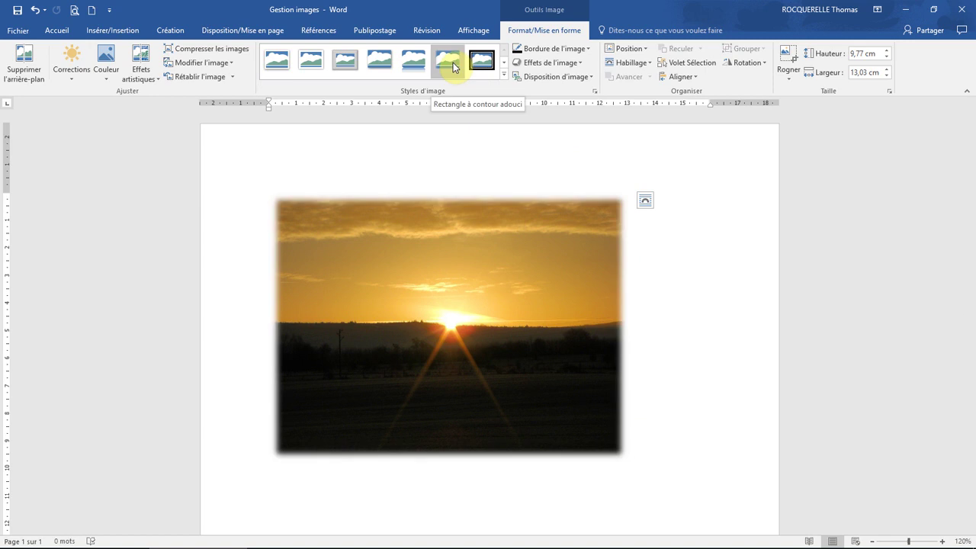
left_click(503, 75)
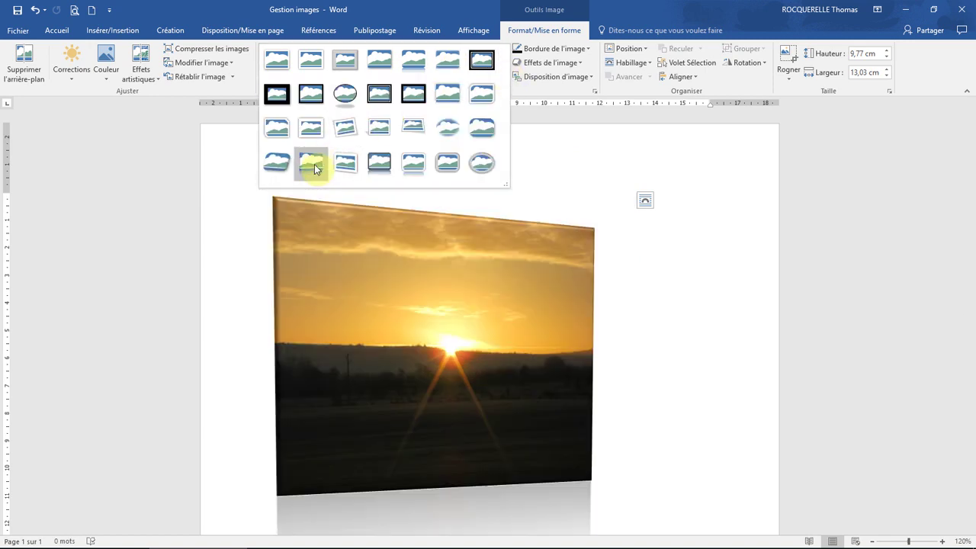
left_click(314, 164)
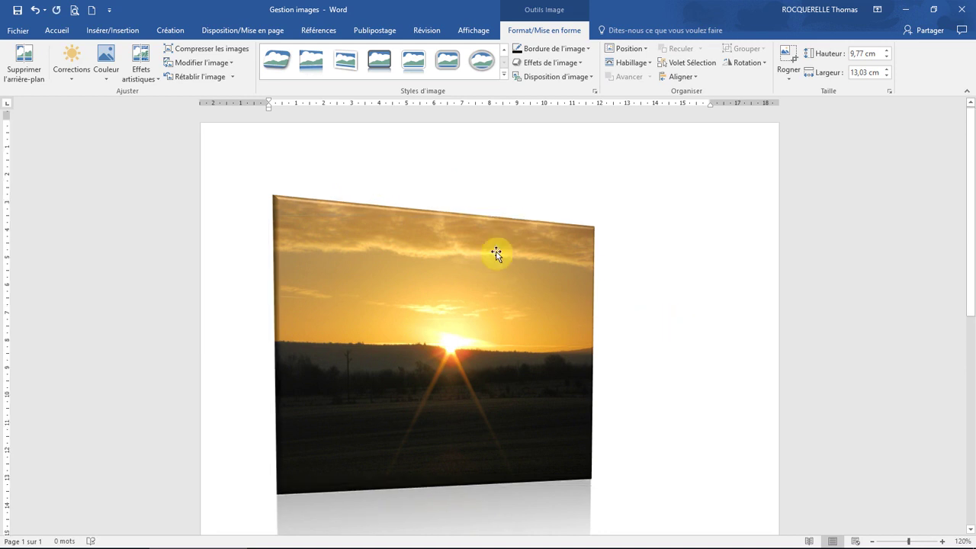
left_click(500, 244)
left_click(515, 223)
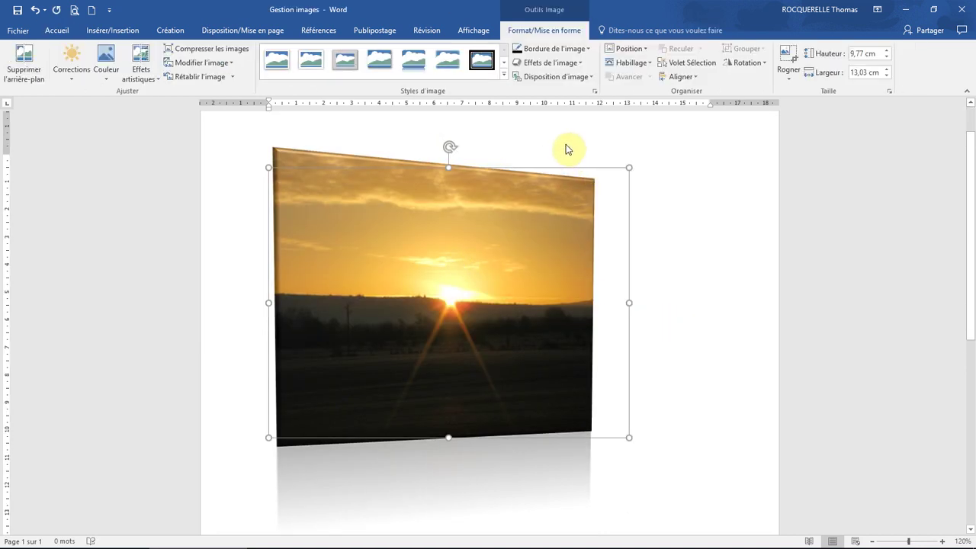
scroll(566, 148, "up", 1)
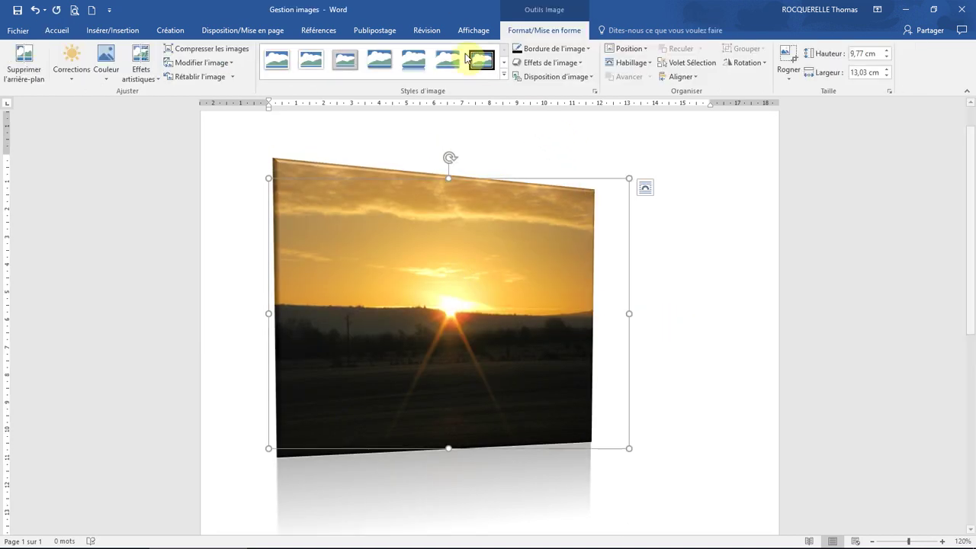
Change the picture's reflection effect to the first variation in the second row of reflection variations
left_click(554, 64)
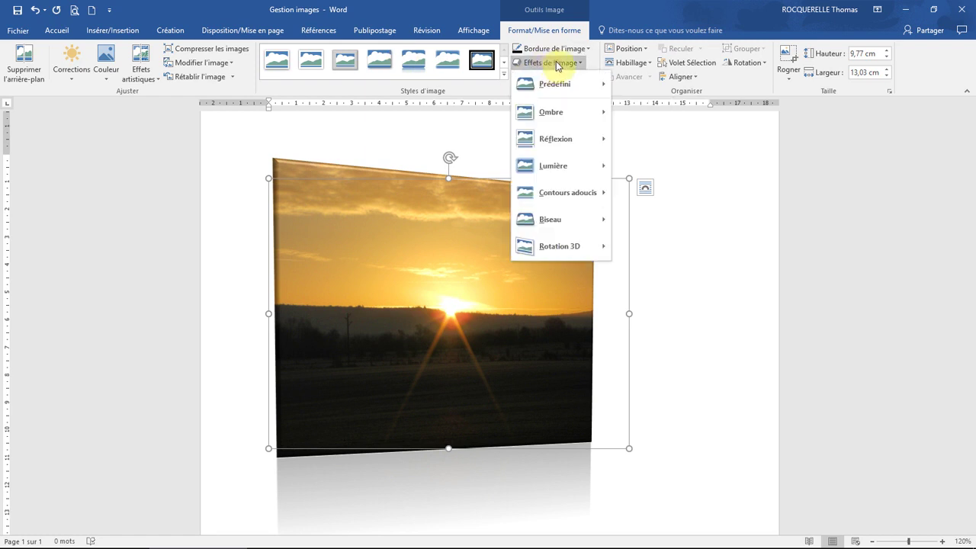
mouse_move(554, 145)
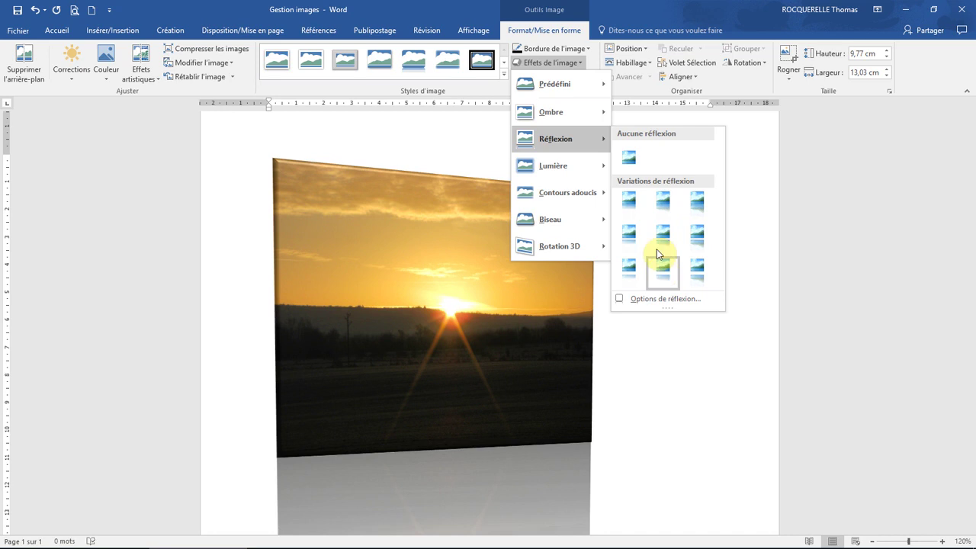
left_click(628, 235)
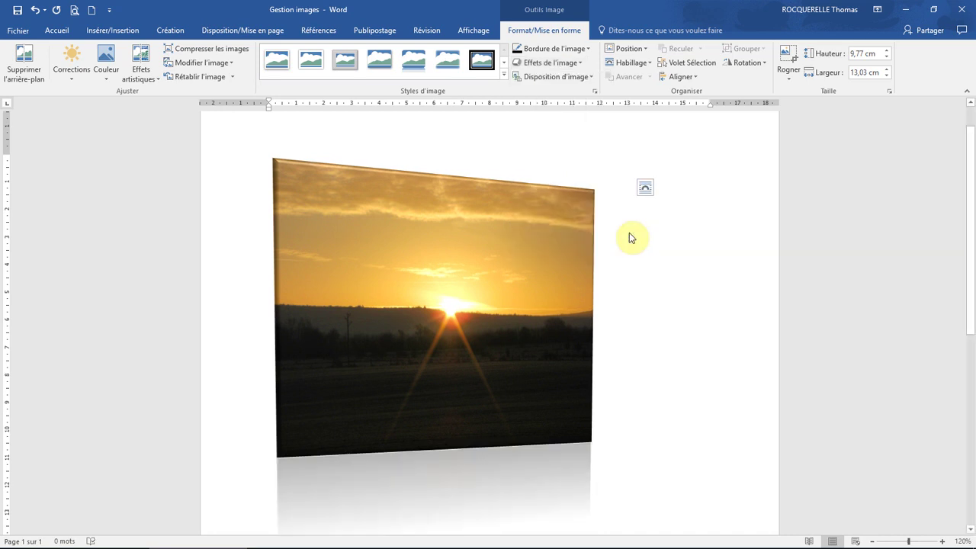
left_click(548, 62)
mouse_move(553, 172)
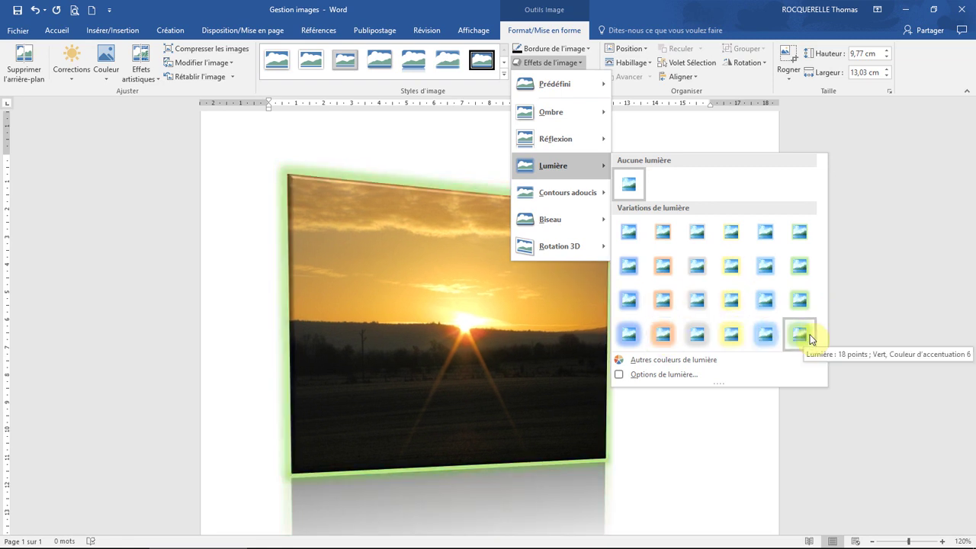
mouse_move(548, 246)
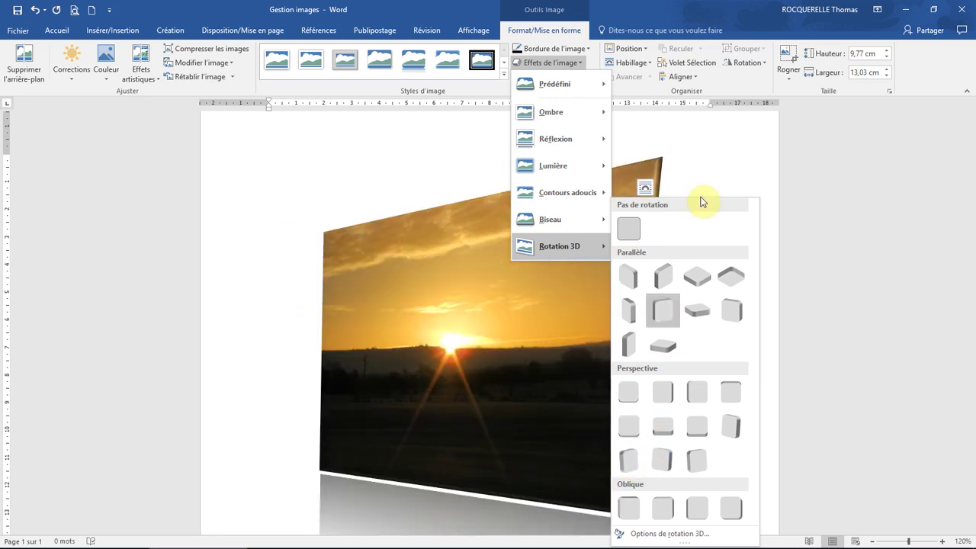
left_click(728, 159)
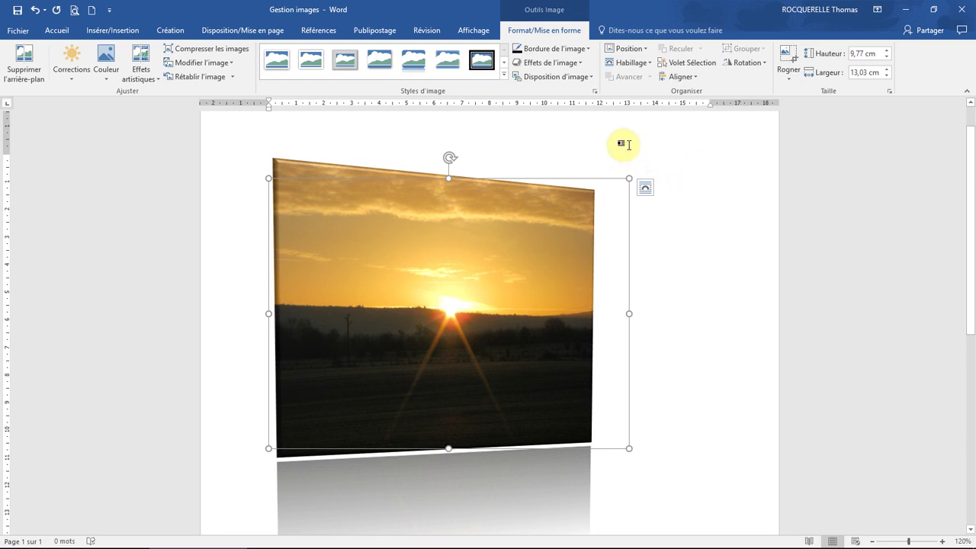
Give the picture a black (Noir, Texte 1) border with a thickness of 6 pt
left_click(561, 51)
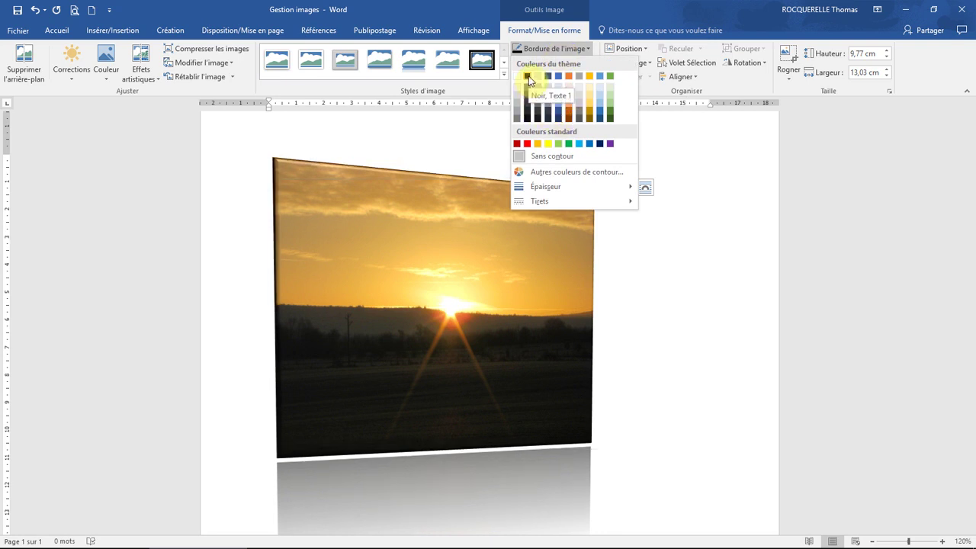
left_click(527, 79)
left_click(538, 51)
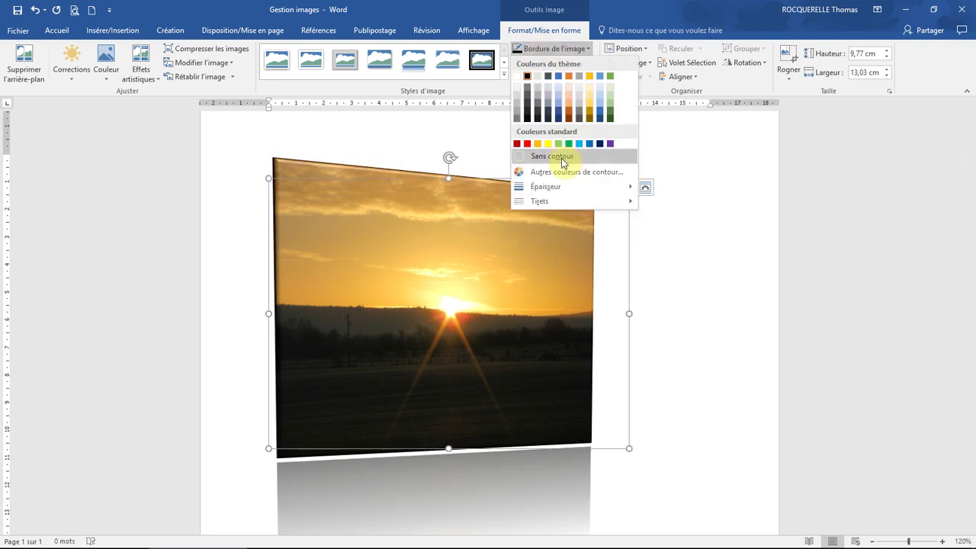
mouse_move(581, 187)
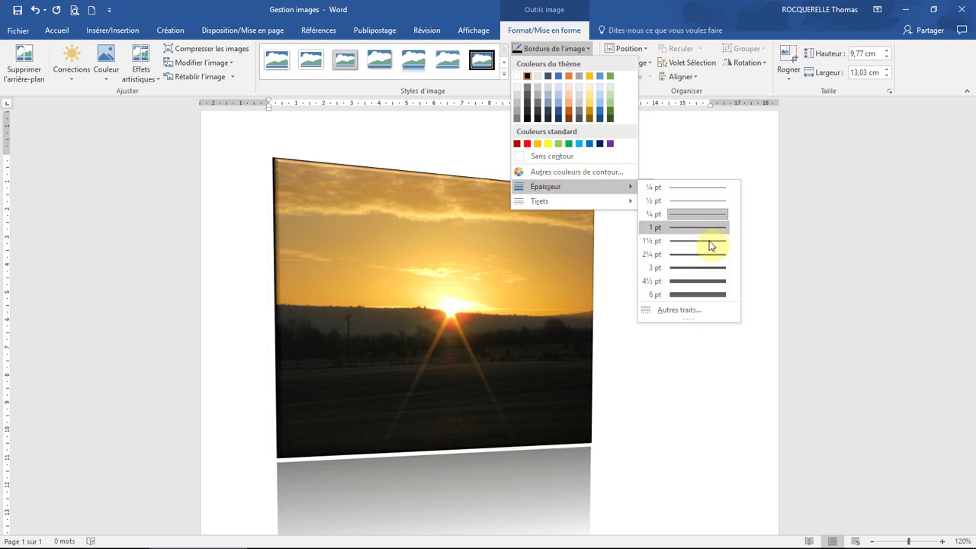
left_click(698, 294)
left_click(703, 276)
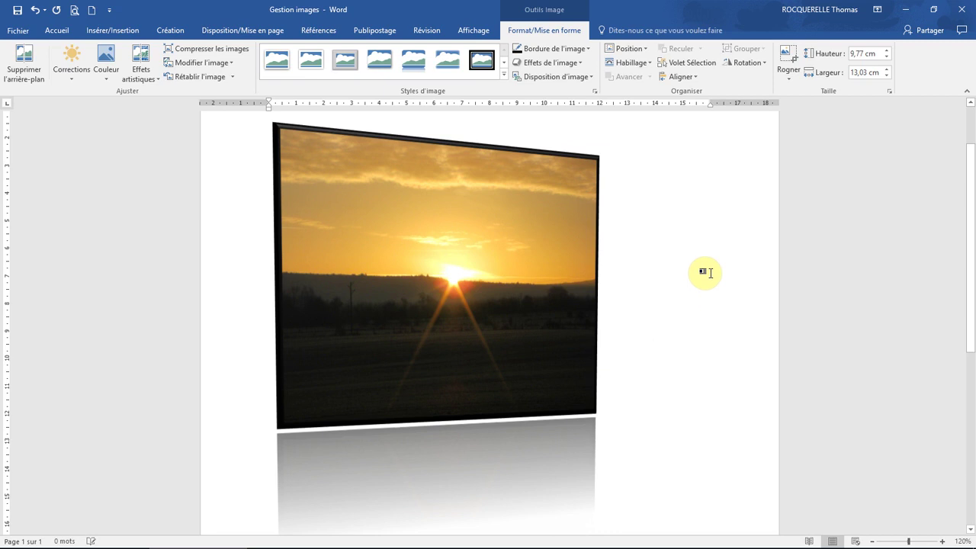
scroll(703, 272, "down", 1)
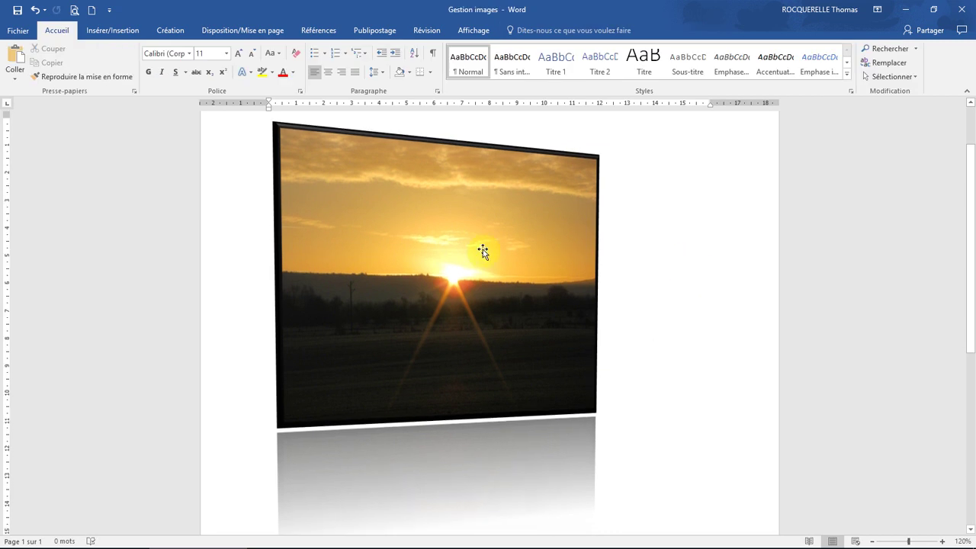
Select the framed picture again and review its rotation and flip options
left_click(523, 254)
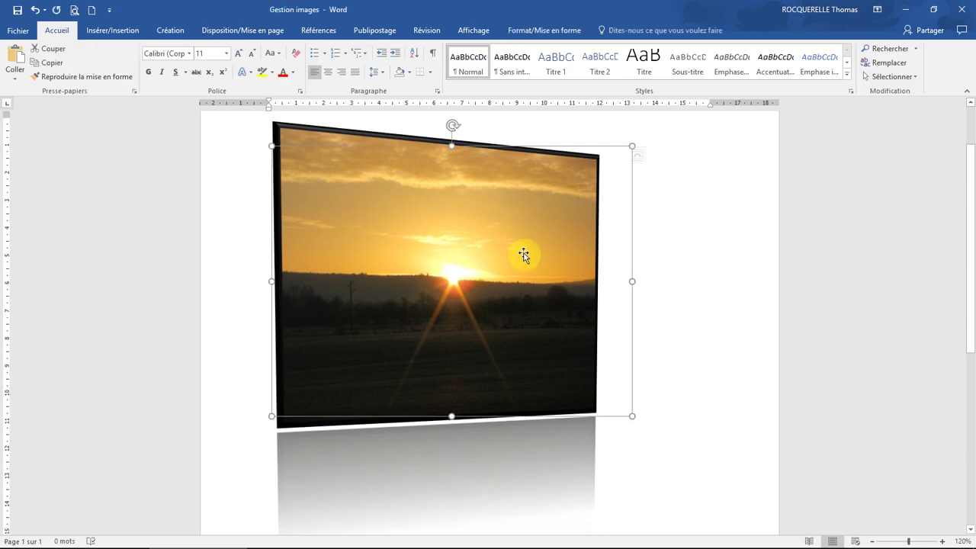
left_click(564, 31)
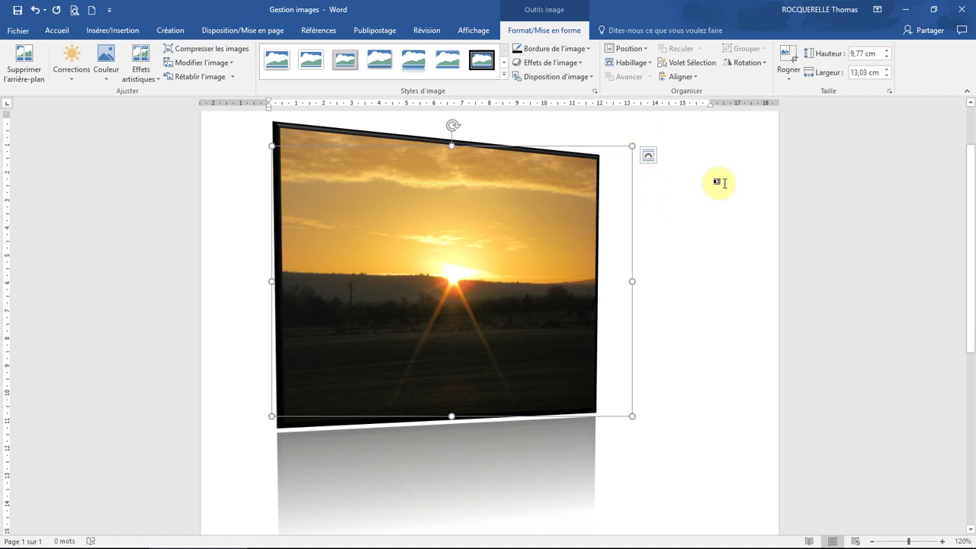
left_click(746, 64)
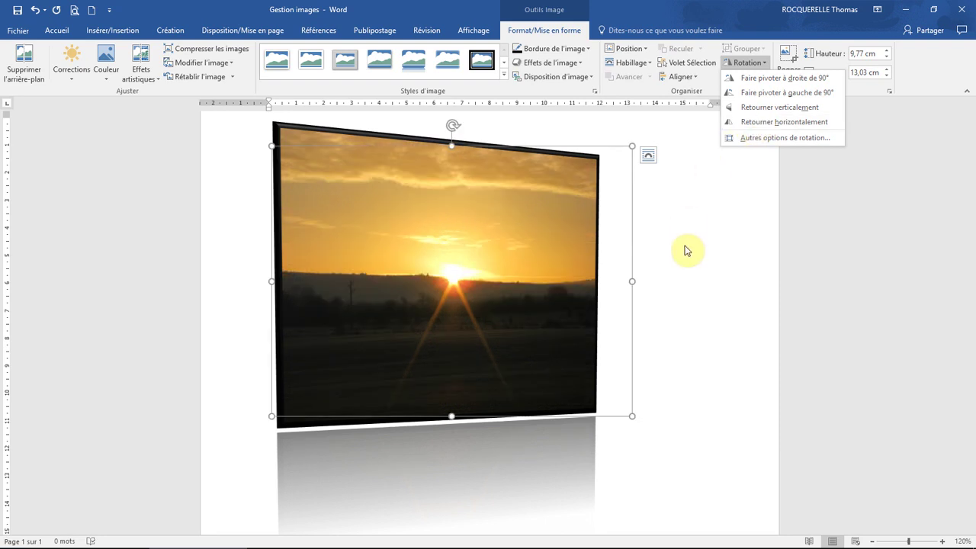
left_click(412, 178)
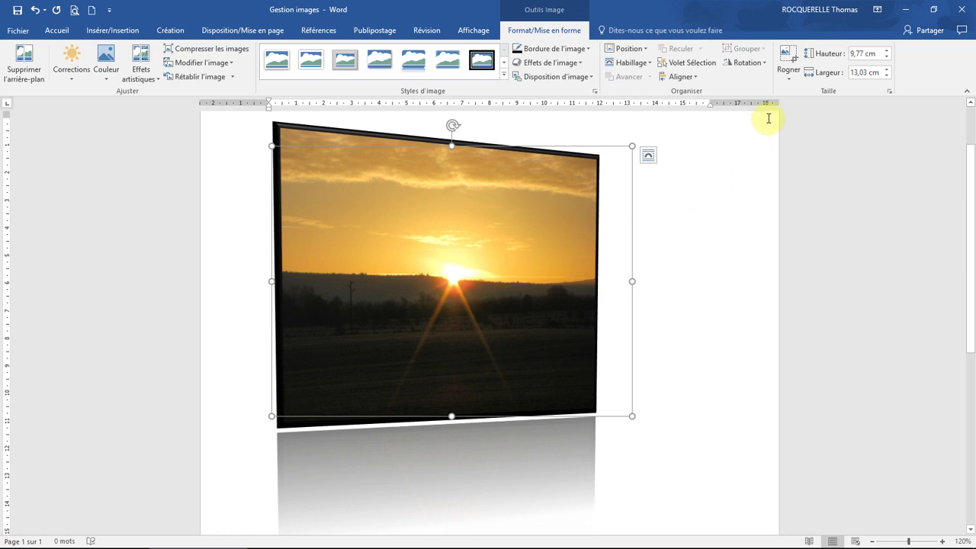
Crop the lower part of the picture to a height of about 6.69 cm, and reselect the cropped picture
left_click(789, 56)
left_click(789, 58)
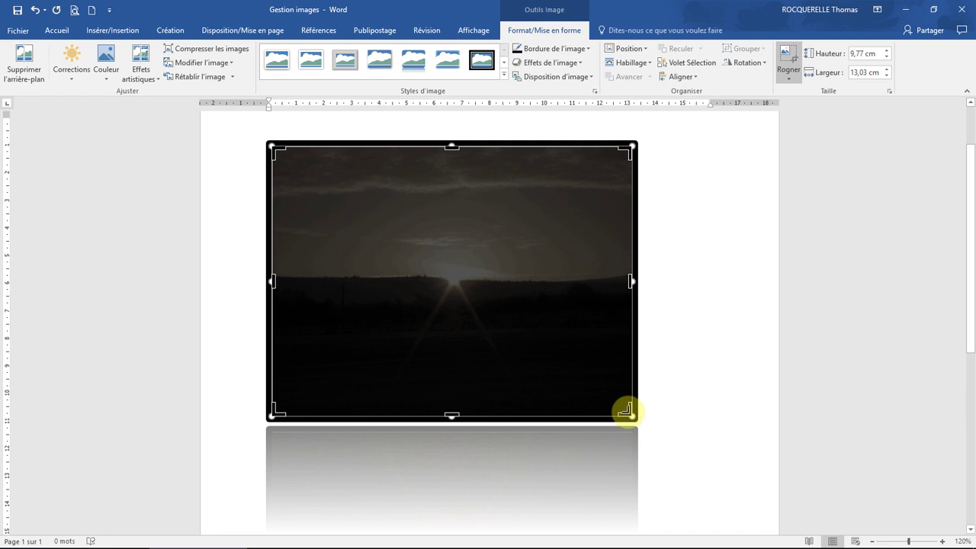
left_click_drag(626, 413, 628, 330)
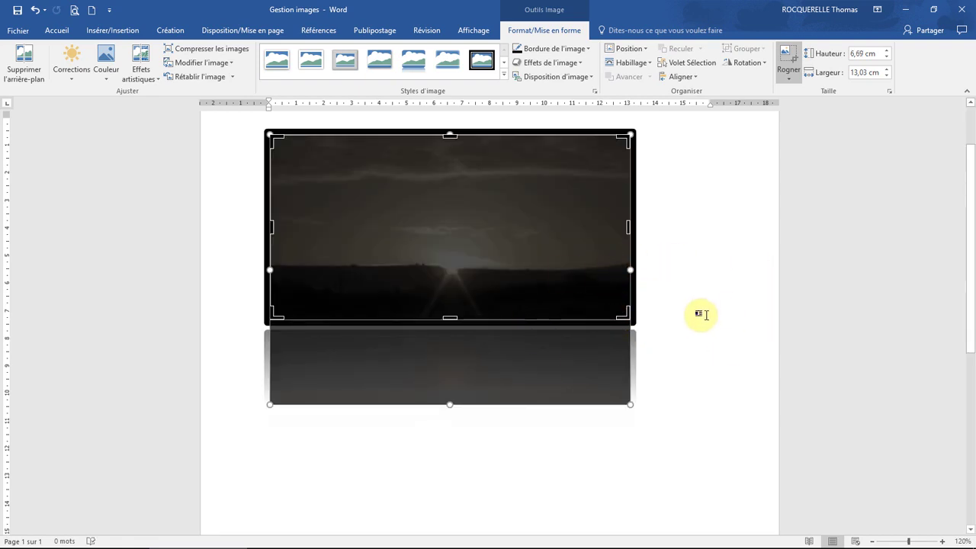
left_click(700, 316)
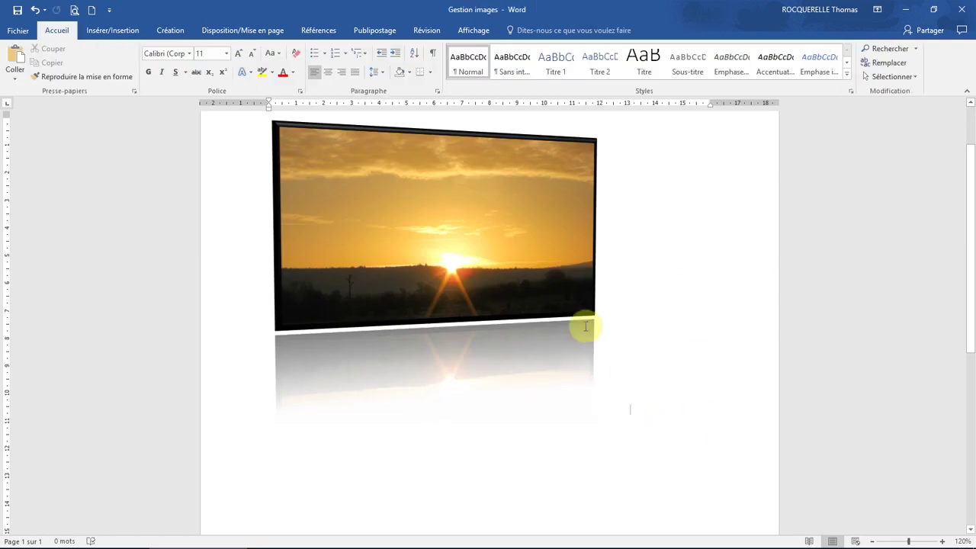
left_click(487, 227)
left_click(487, 227)
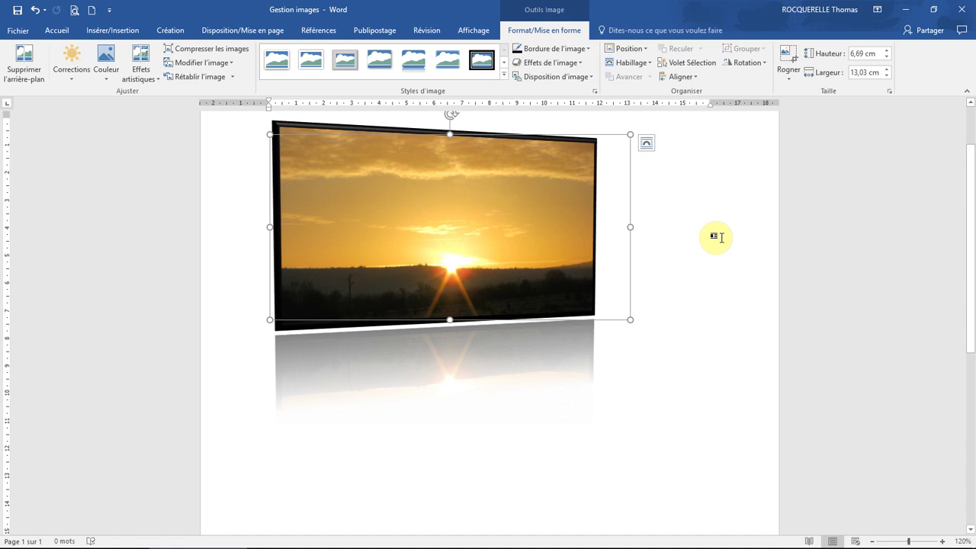
scroll(716, 237, "up", 1)
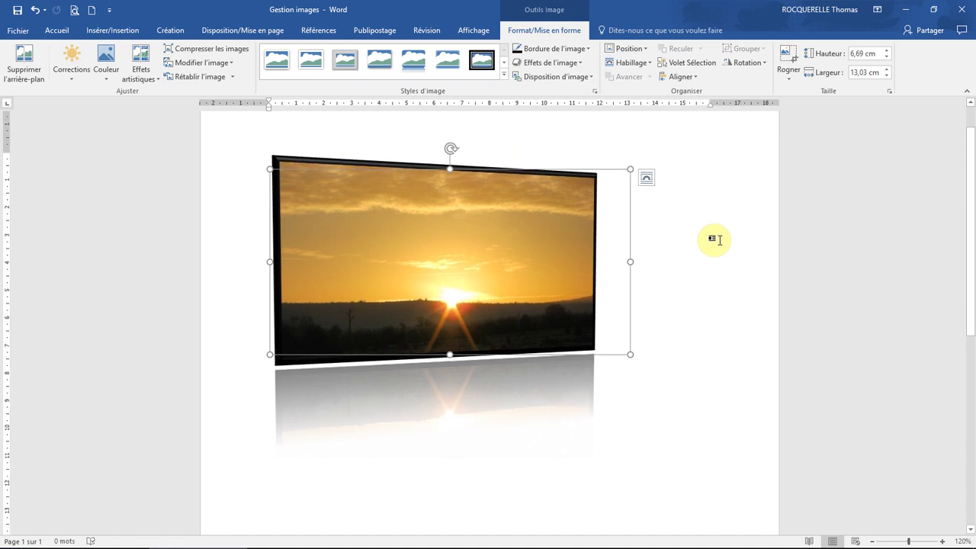